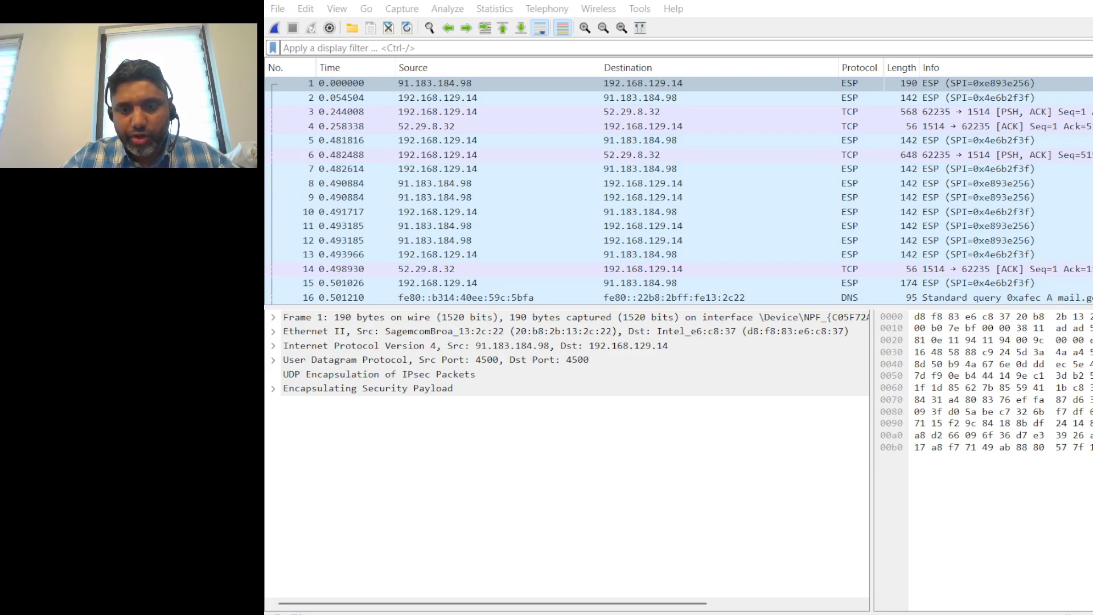
Filter the captured packets with the display filter "icmp"
click(1050, 520)
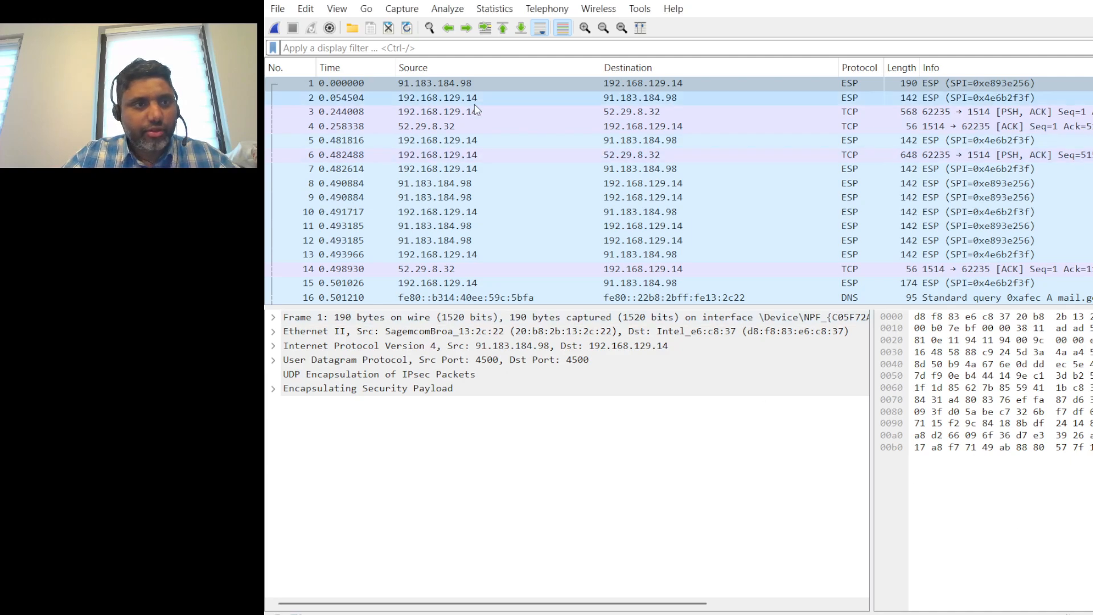
click(339, 48)
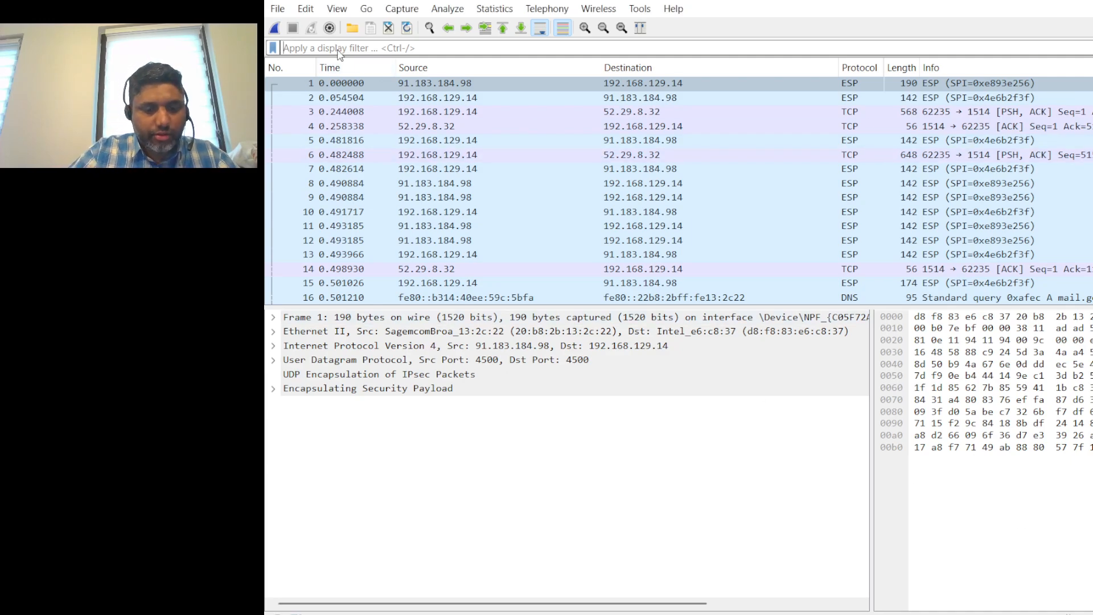
text(icmp)
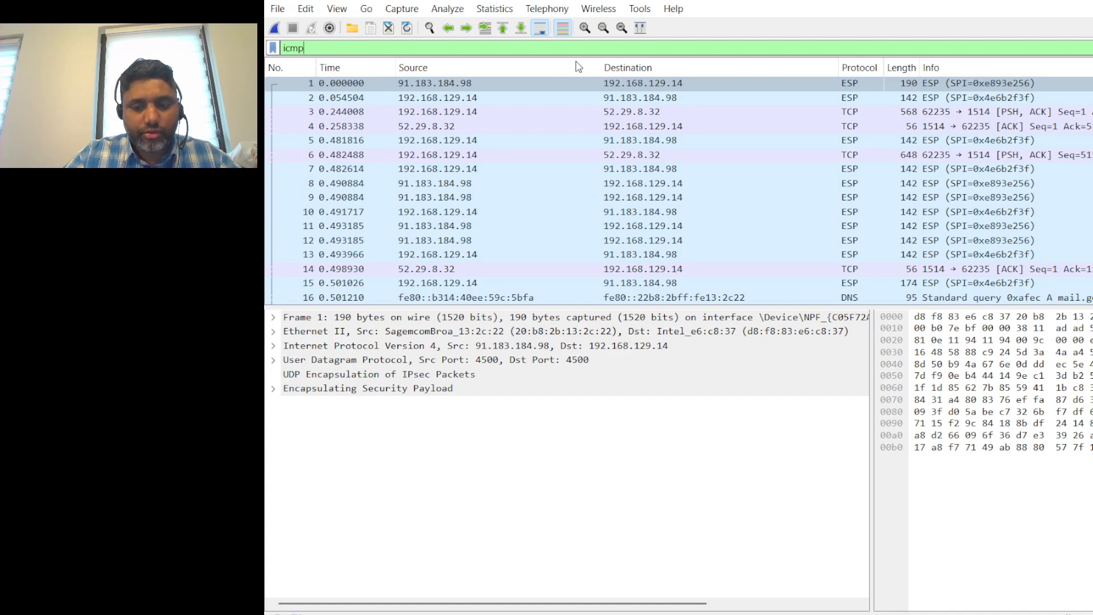
key(Return)
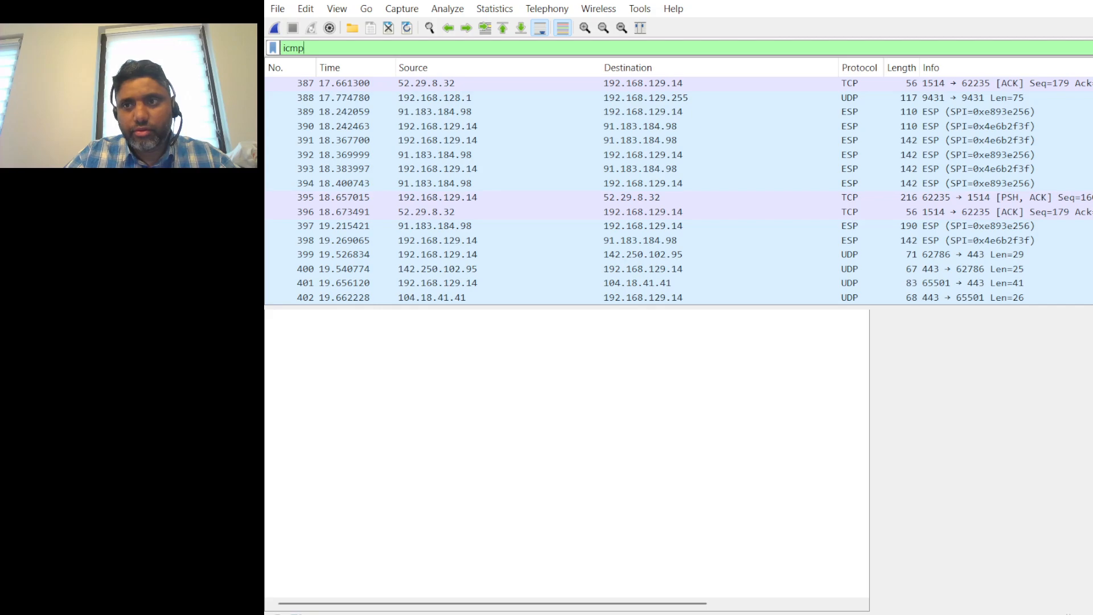
key(Return)
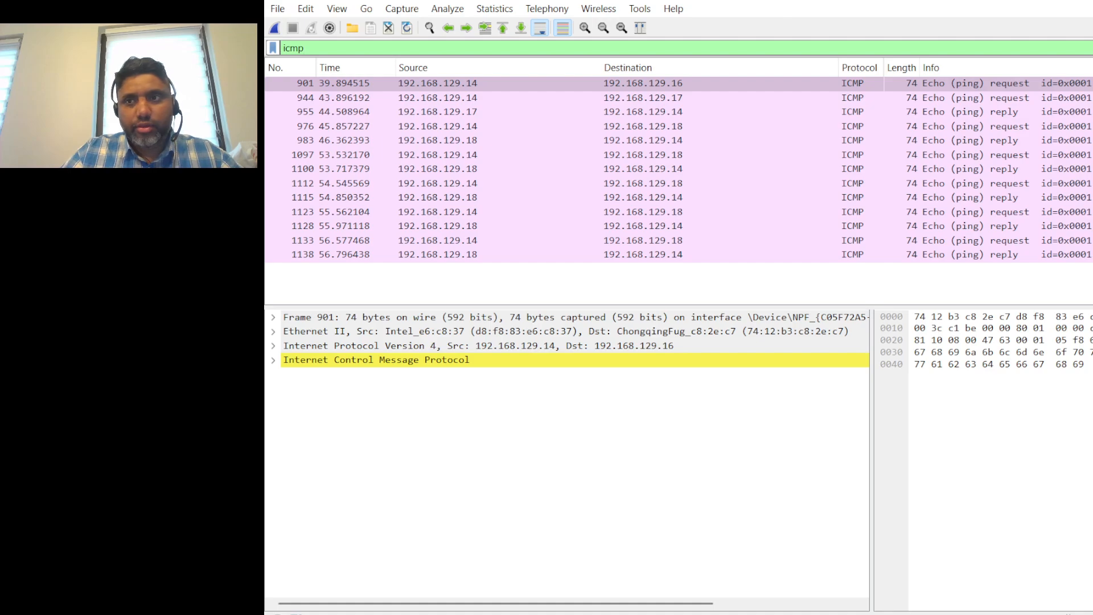
Select the echo request from 192.168.129.14 to 192.168.129.16 and clear the display filter to list all surrounding packets
click(1080, 86)
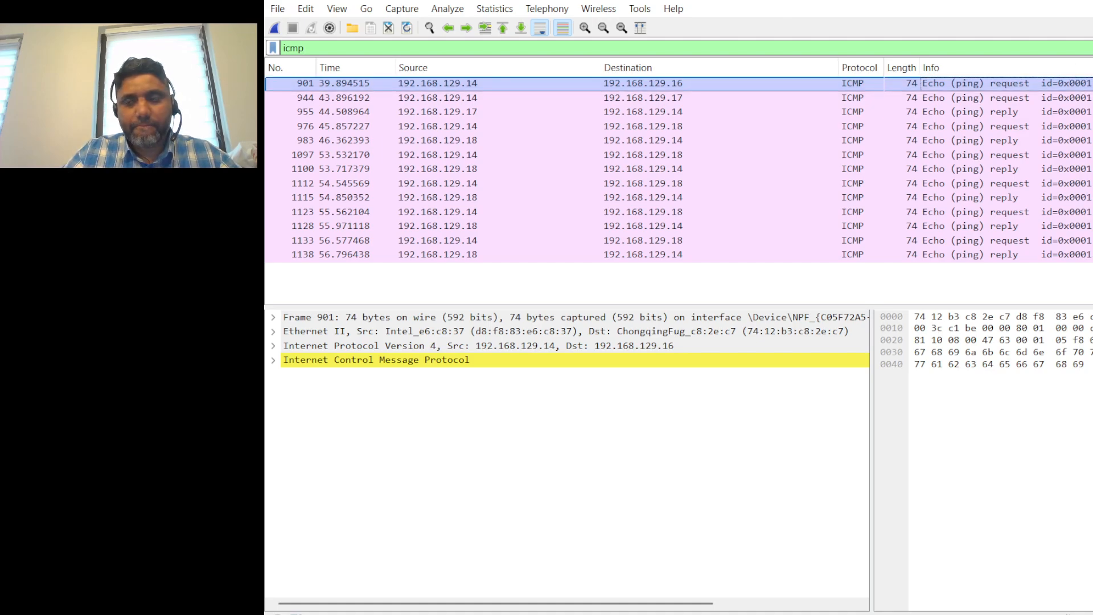
click(1090, 48)
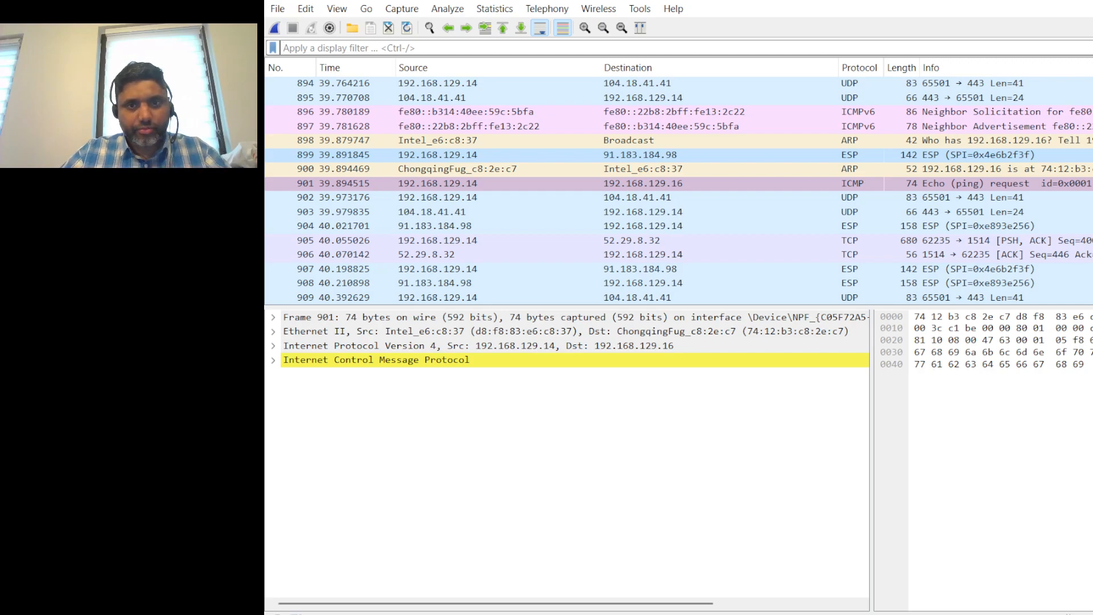
text(lacp)
key(Down)
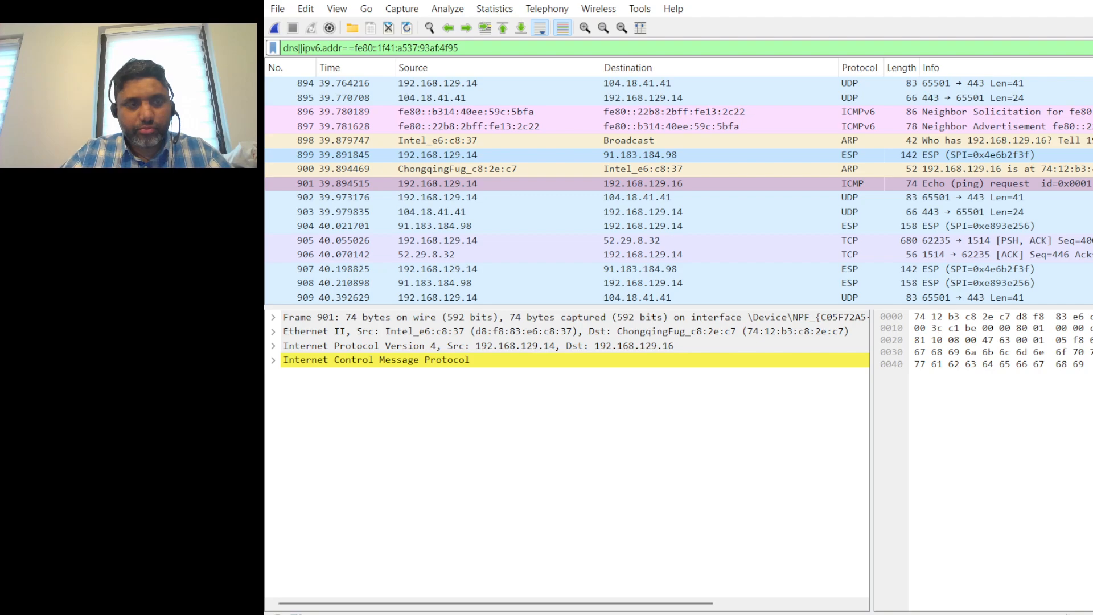
Go through the packets after the echo request to 192.168.129.16 and inspect the first ARP broadcast asking for 192.168.129.17
click(1045, 183)
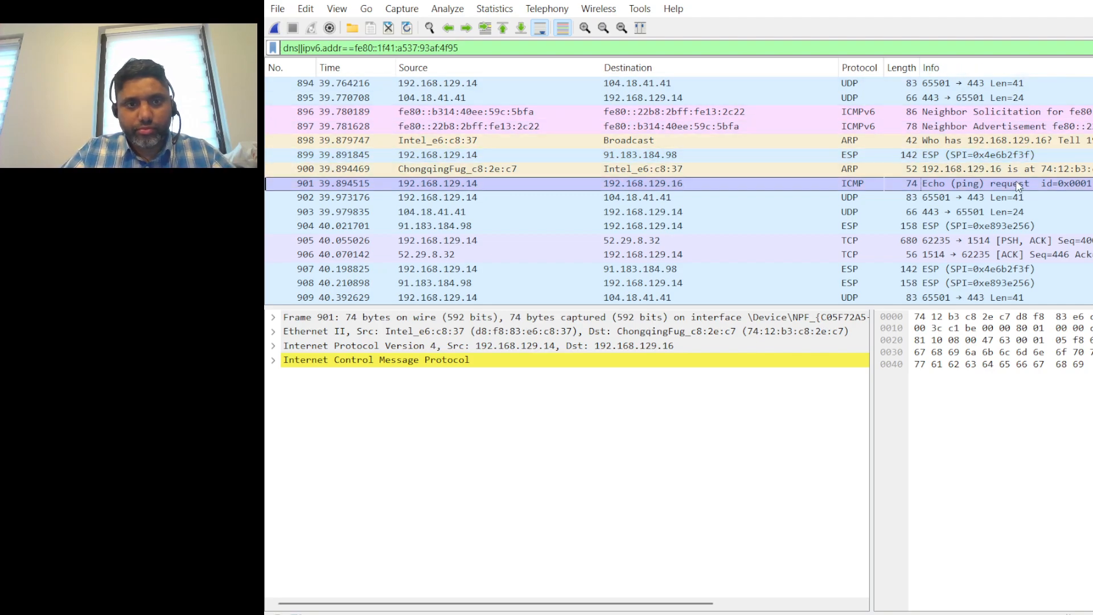
key(Down)
key(Down)
key(Down)
key(Down)
key(Down)
key(Down)
key(Down)
key(Down)
key(Down)
key(Down)
key(Down)
key(Down)
key(Down)
key(Down)
key(Down)
key(Down)
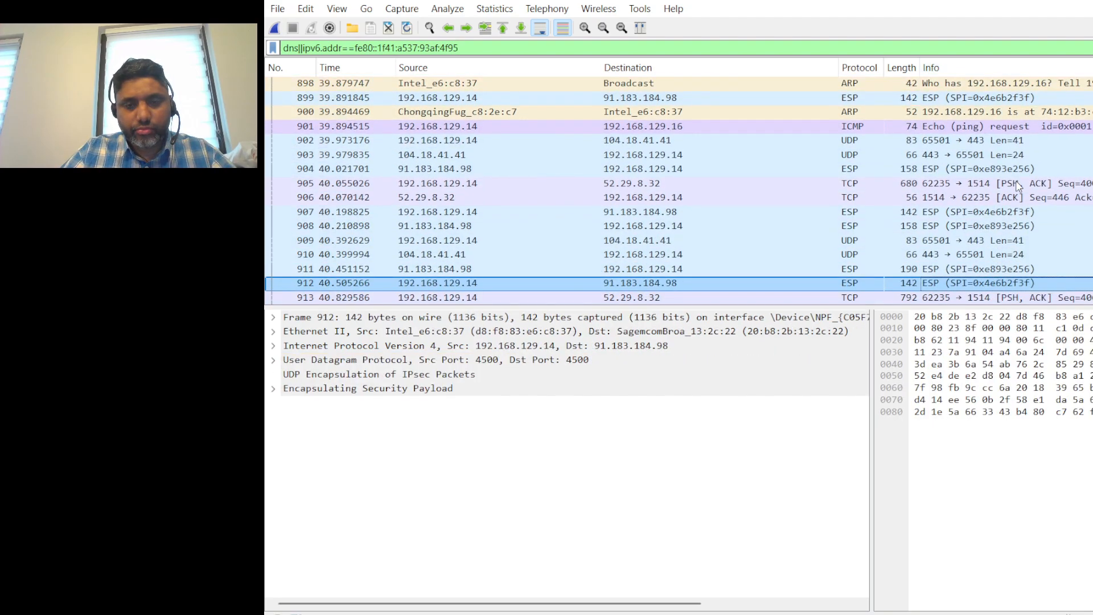
key(Down)
key(Down)
key(Down)
key(Down)
key(Down)
key(Down)
key(Down)
key(Down)
key(Down)
key(Down)
key(Down)
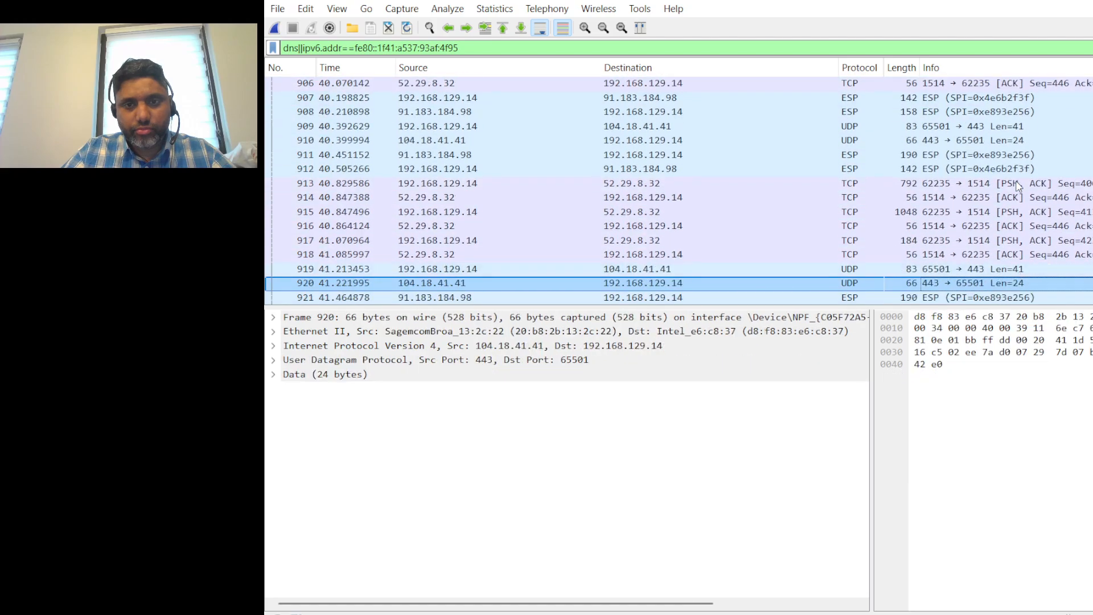
key(Down)
key(Down)
key(Down)
key(Down)
key(Down)
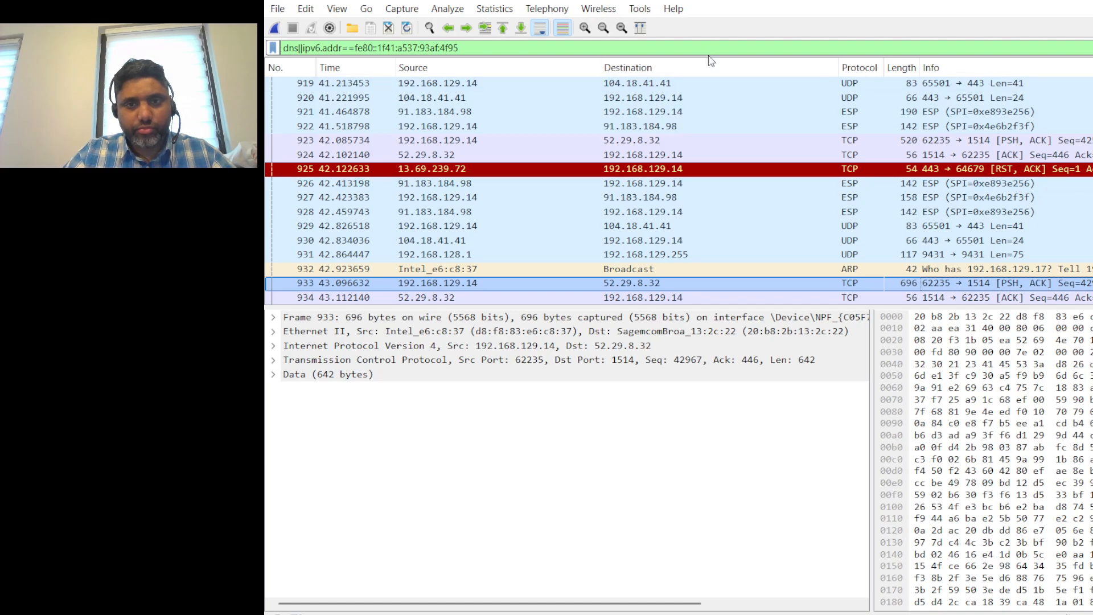
click(1019, 271)
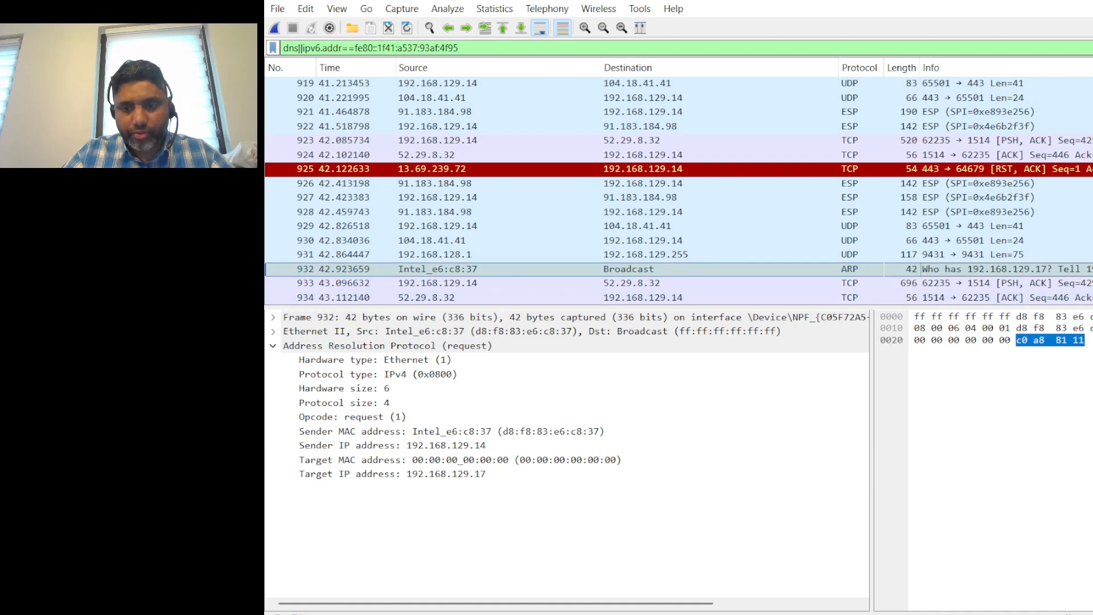
Step forward from packet 932 to the repeated ARP broadcast for 192.168.129.17 and examine its request fields
key(alt+Tab)
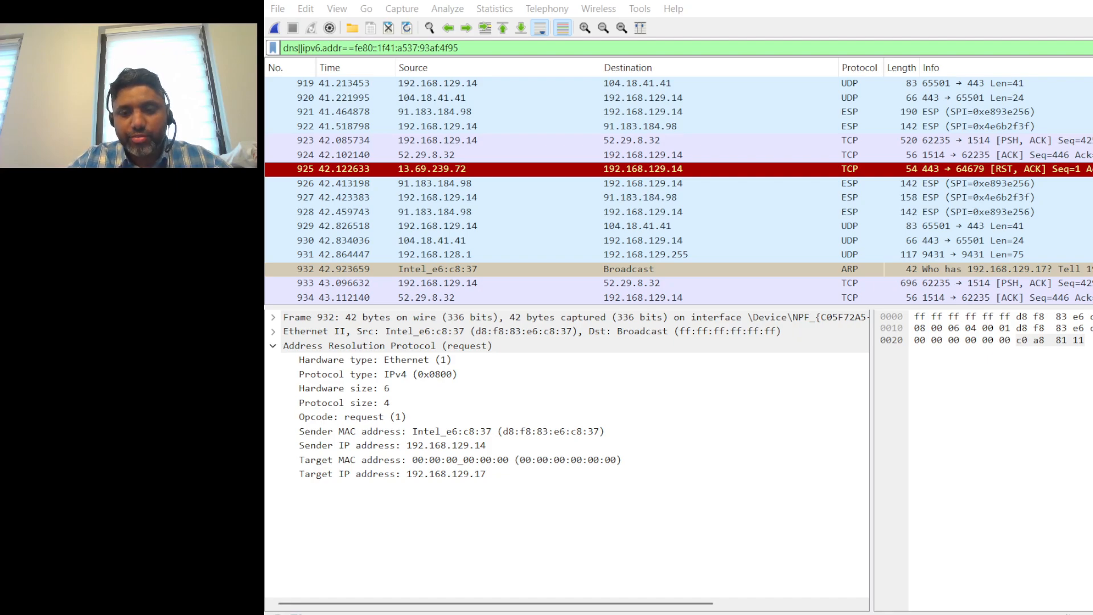
click(1068, 519)
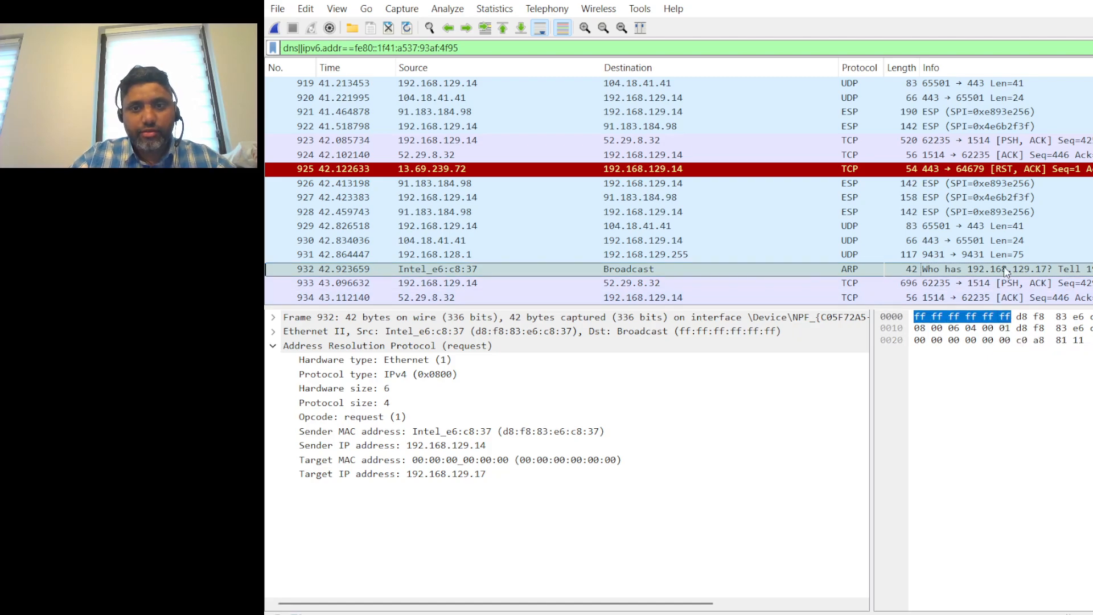
key(Down)
key(Down)
key(Down)
key(Down)
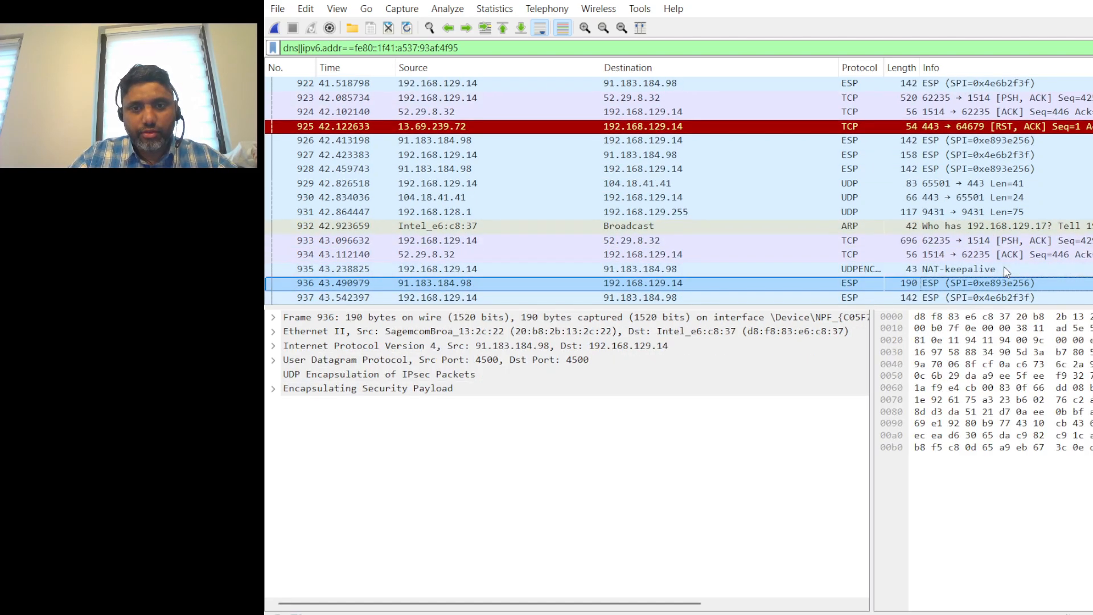
key(Down)
key(Down)
key(Down)
key(Up)
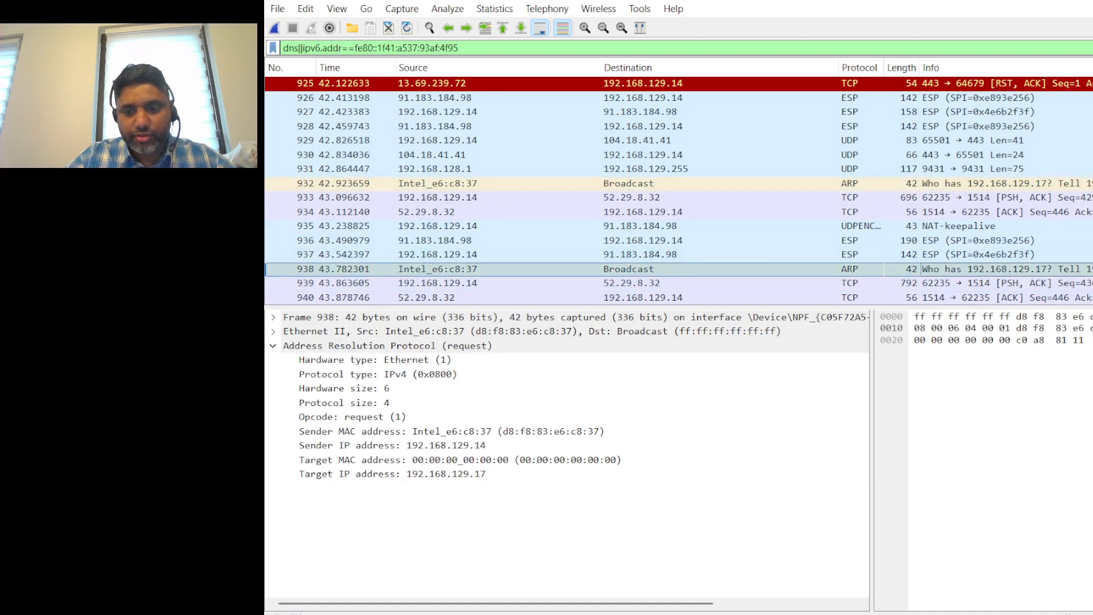
Continue from packet 938 to the ARP reply for 192.168.129.17 and examine its sender and target addresses
key(alt+Tab)
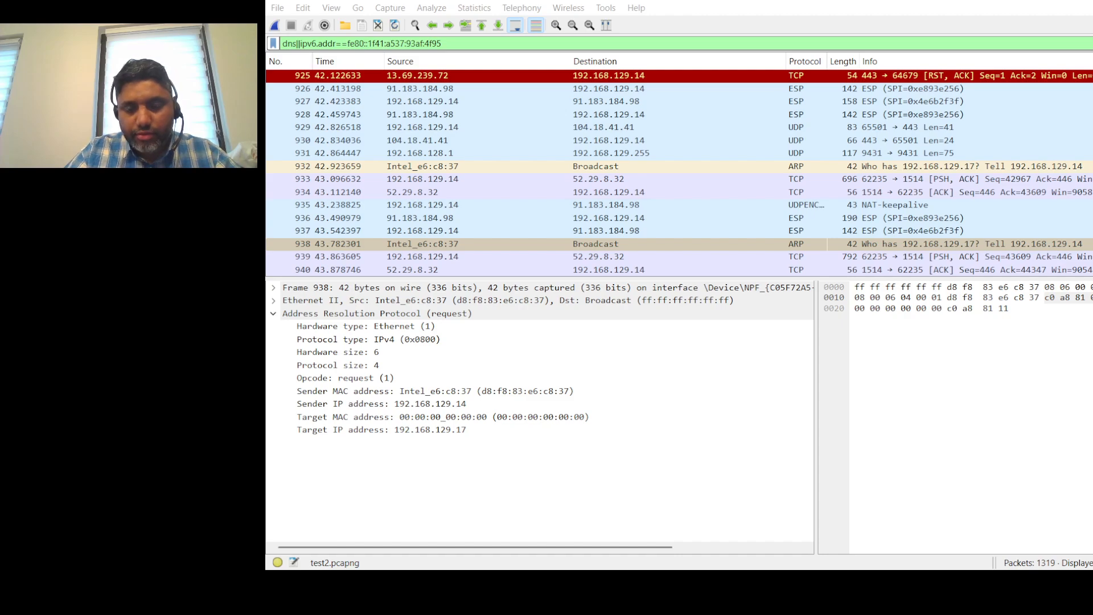
click(889, 244)
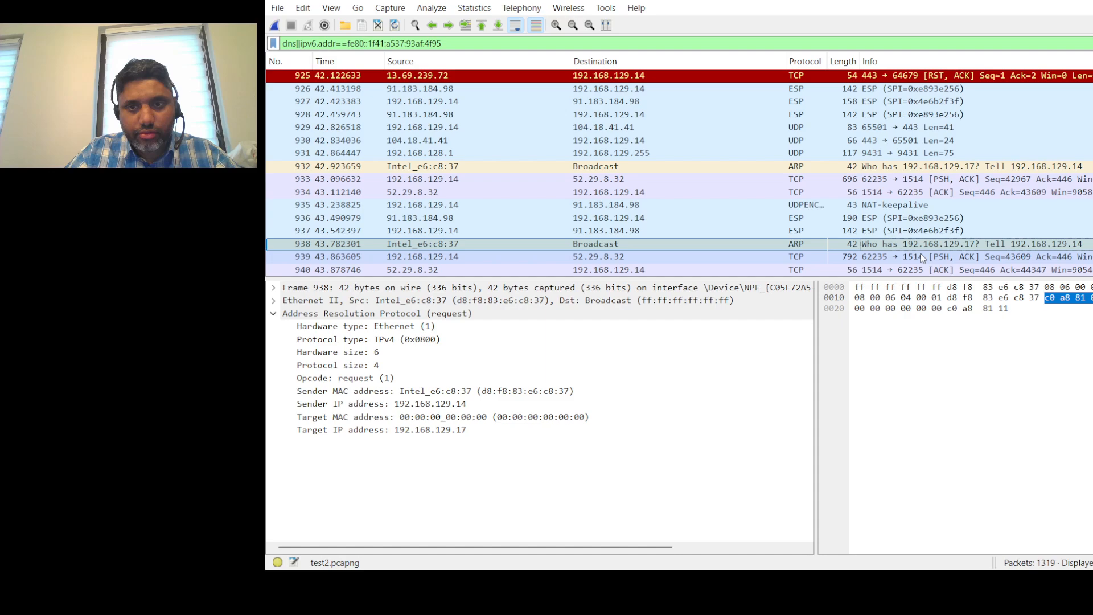
key(Down)
key(Down)
key(Down)
key(Down)
key(Down)
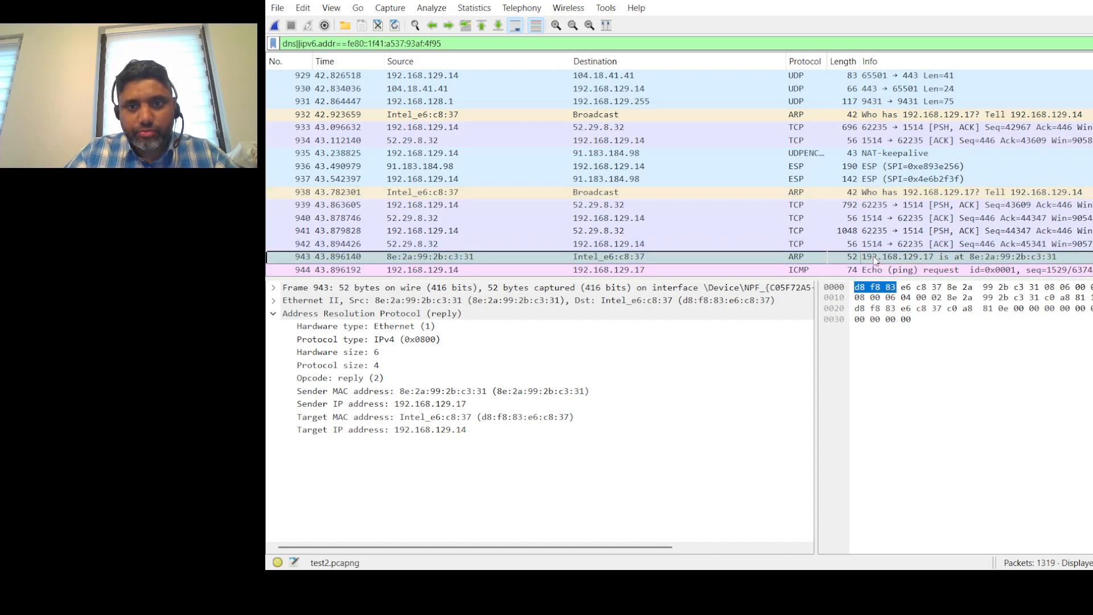
Check the echo request to 192.168.129.17 and the packets after it, and return to the ARP reply in packet 943
key(Down)
key(Down)
key(Down)
key(Down)
key(Down)
key(Down)
key(Down)
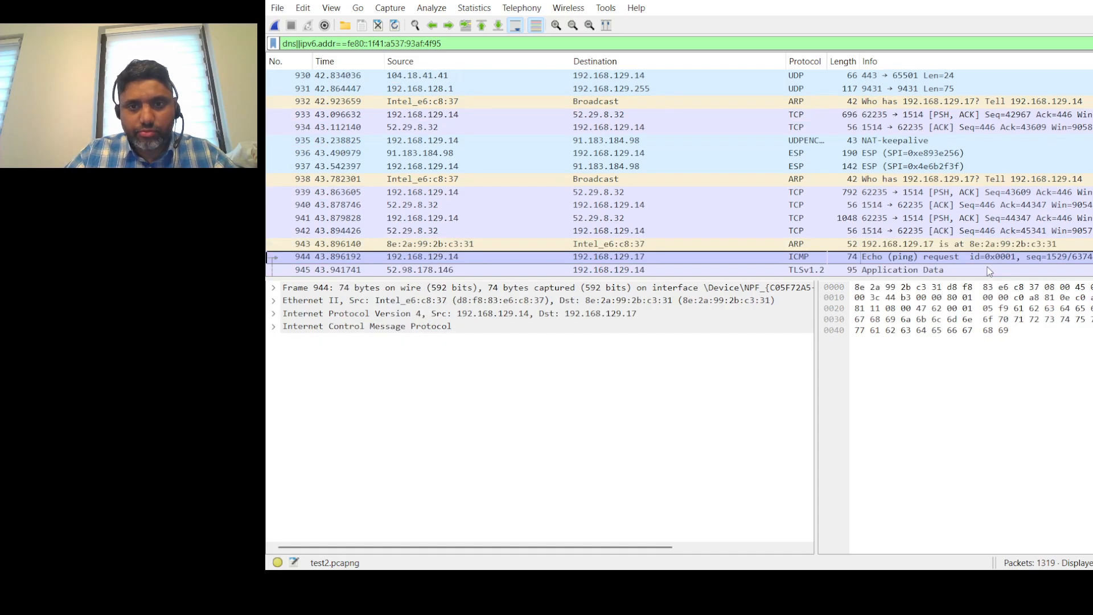
key(Down)
key(Down)
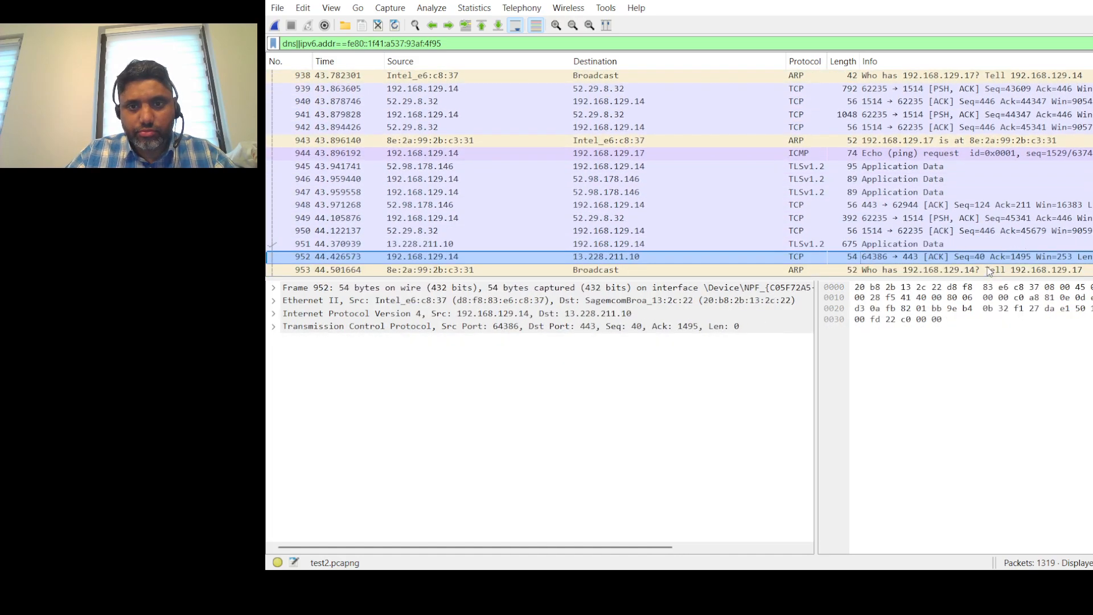
click(905, 143)
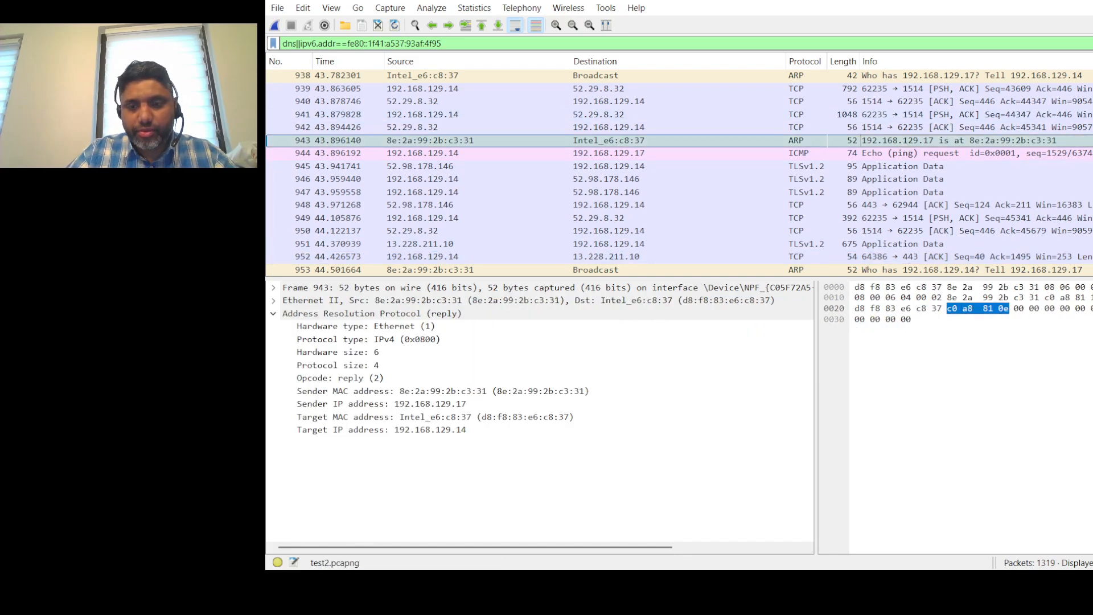
Switch to the Command Prompt window and examine the ARP table listed by arp -a
key(alt+Tab)
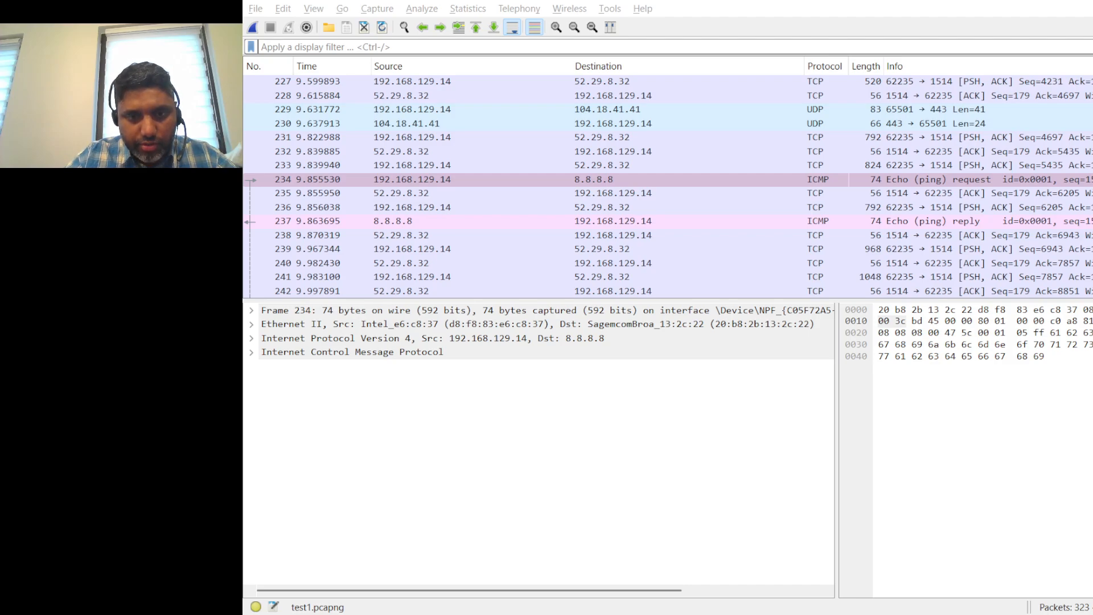
key(alt+Tab)
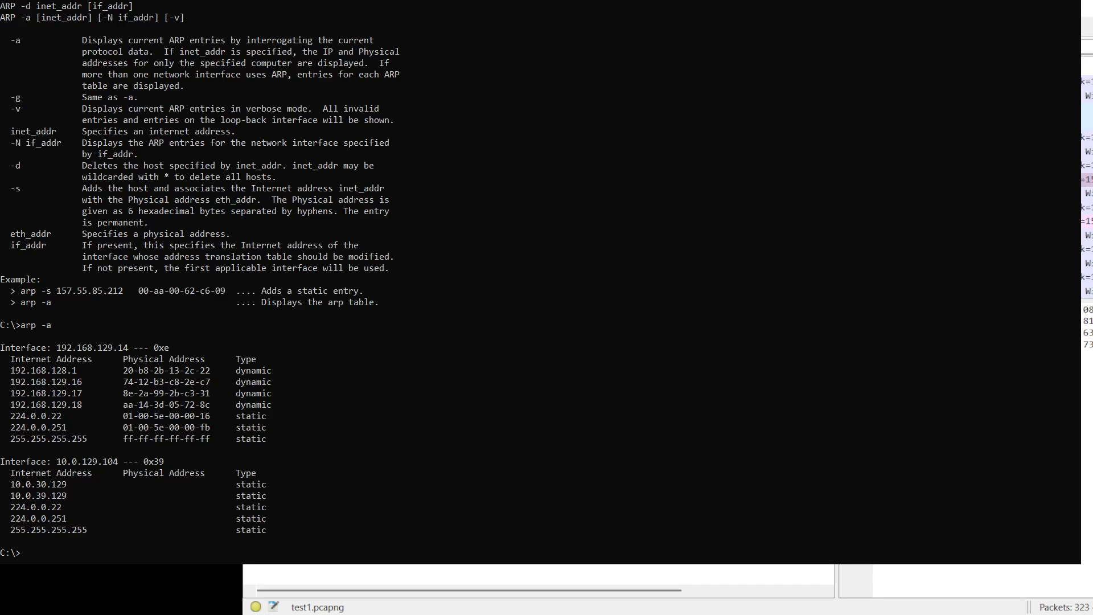